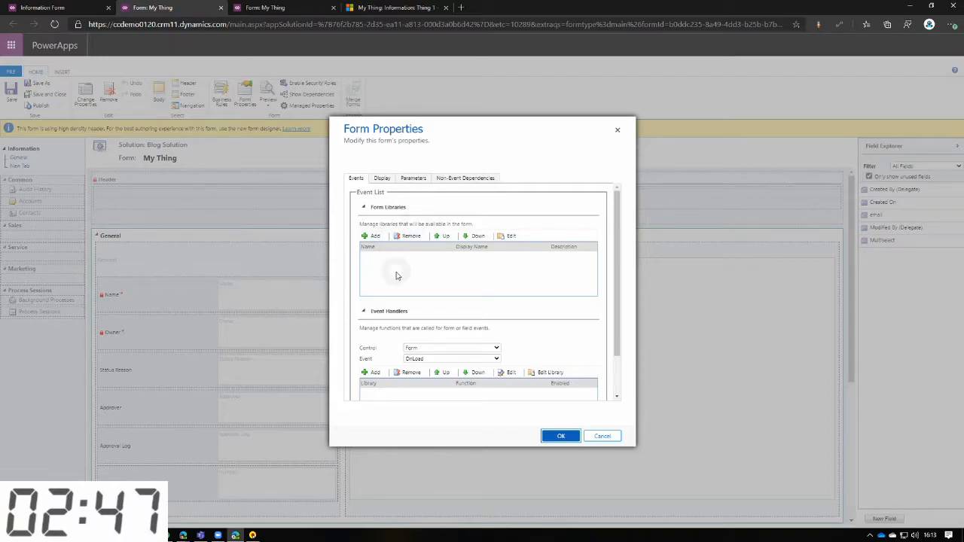
# Review the My Thing form's properties: event handler controls, display settings, parameters and non-event dependencies.
pyautogui.scroll(-2, 399, 283)
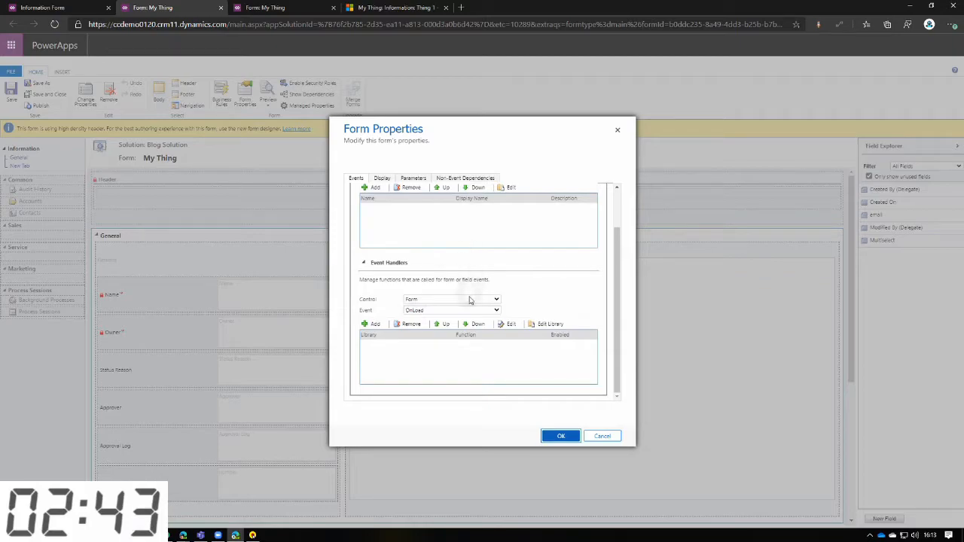
pyautogui.click(483, 302)
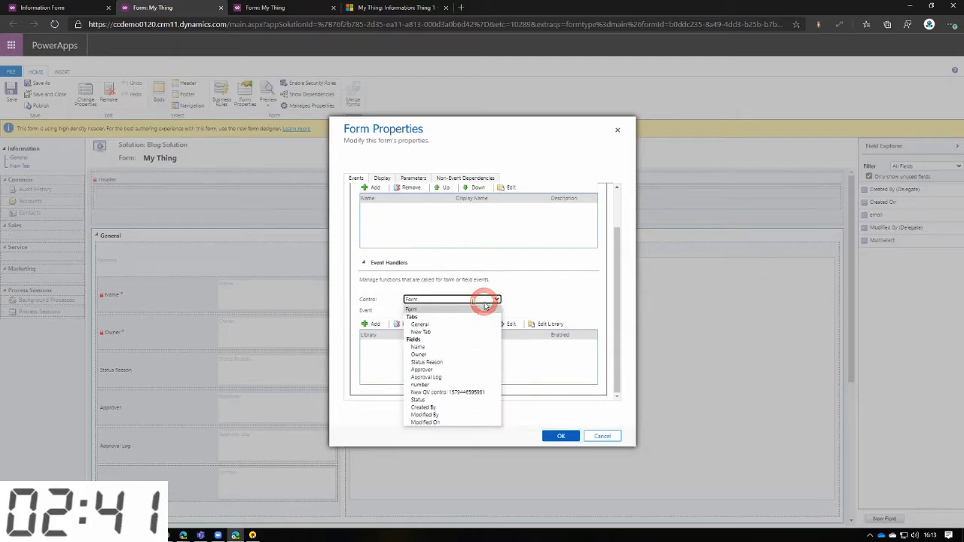
pyautogui.click(486, 304)
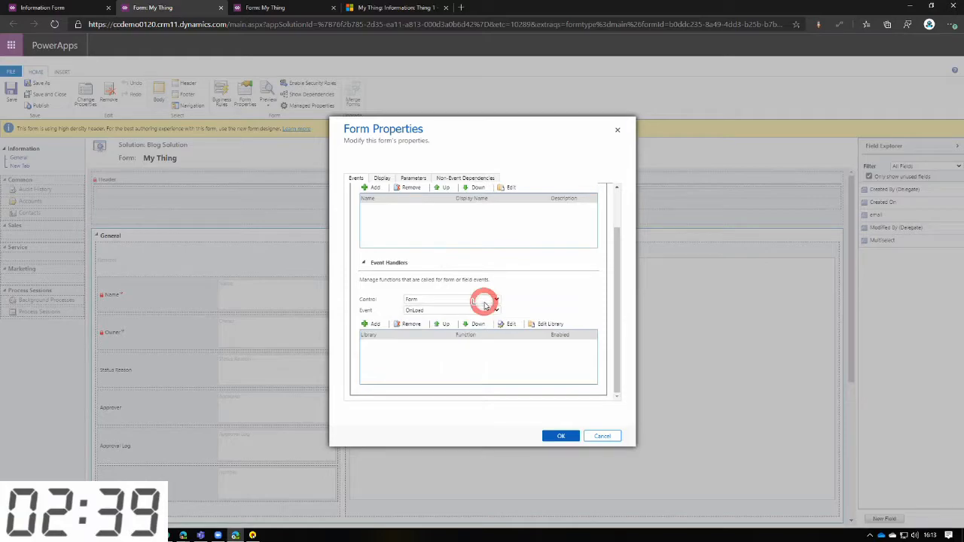
pyautogui.click(425, 350)
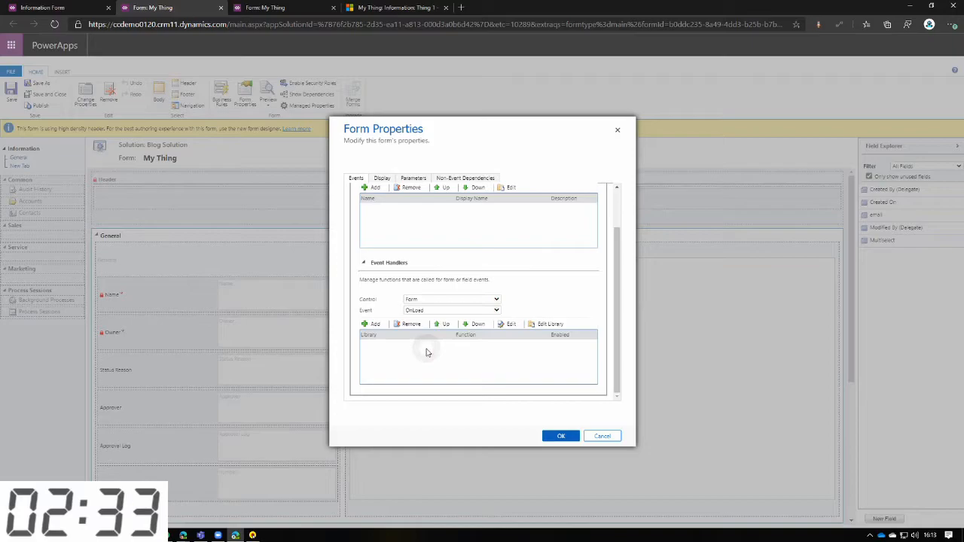
pyautogui.click(382, 178)
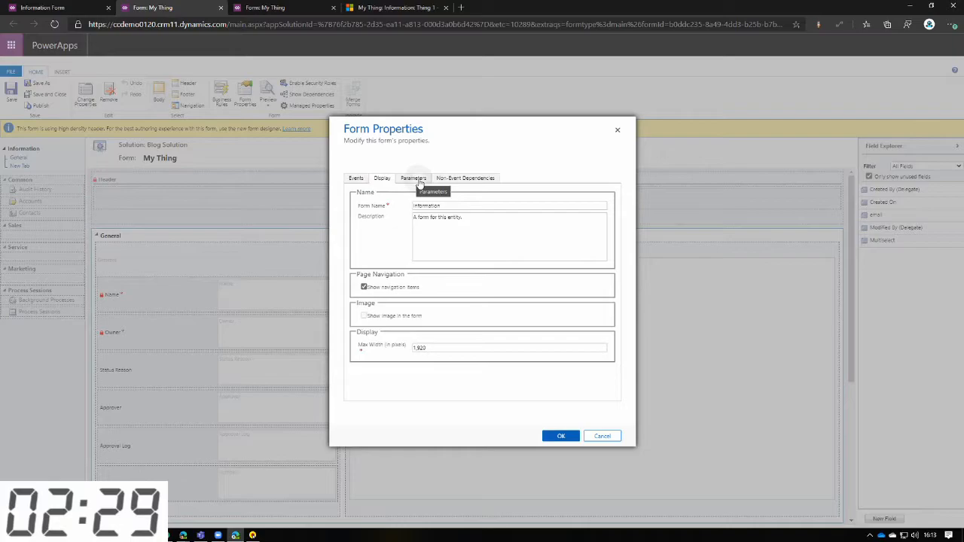
pyautogui.click(416, 179)
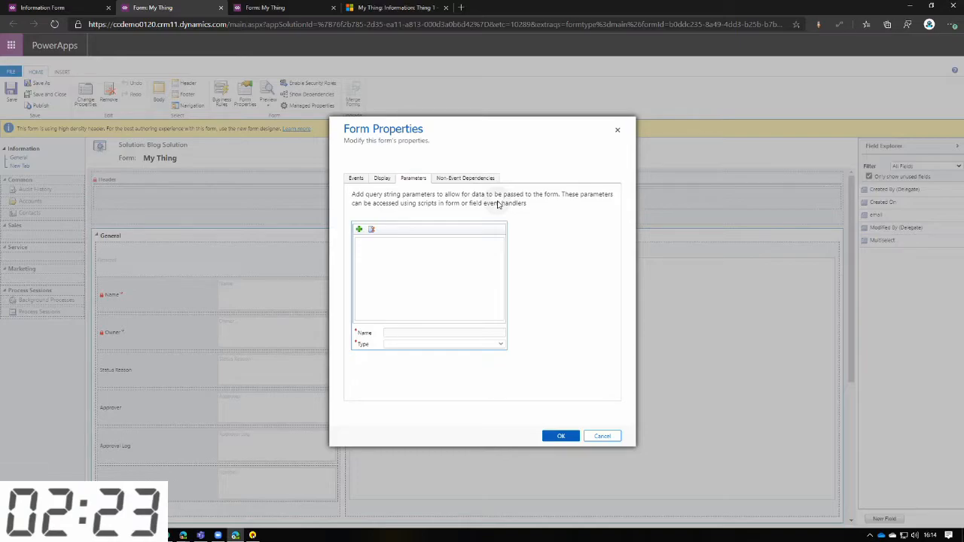
pyautogui.click(468, 180)
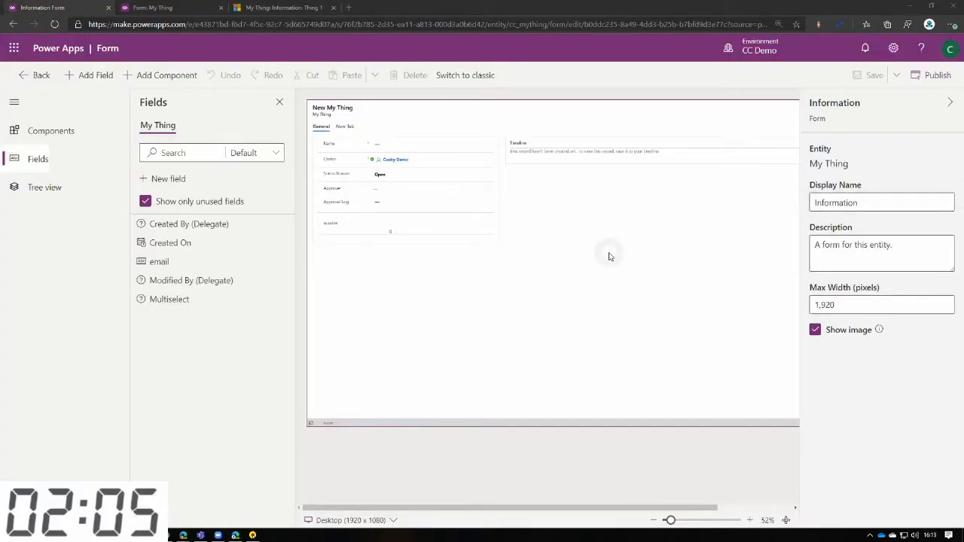
# Preview the My Thing form at Tablet (1024 x 768), Phone (411 x 731) and Responsive (800 x 800) sizes.
pyautogui.click(394, 521)
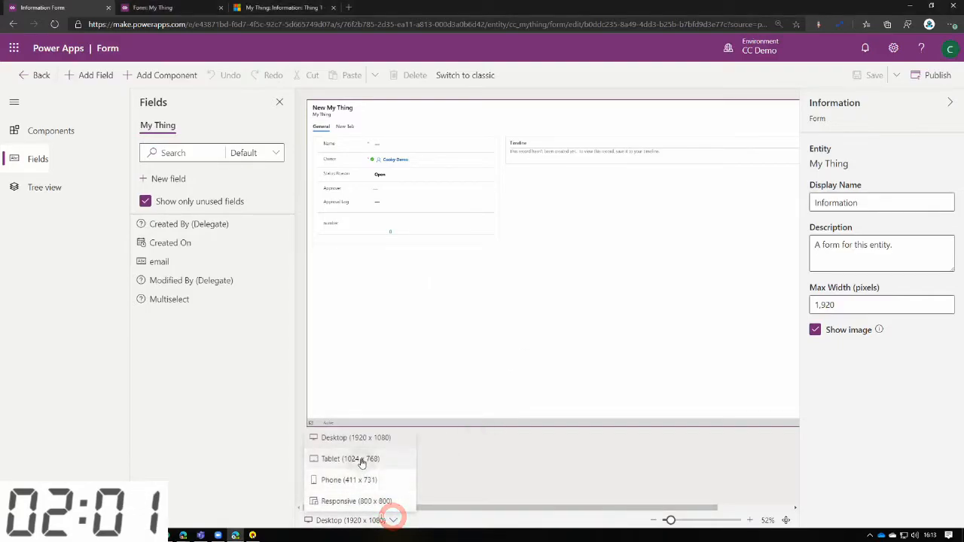
pyautogui.click(360, 459)
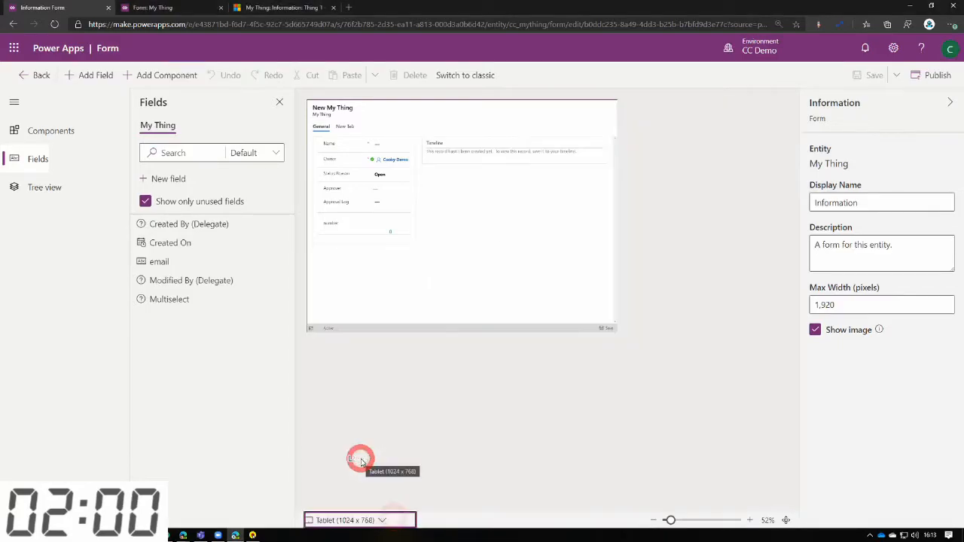
pyautogui.click(382, 522)
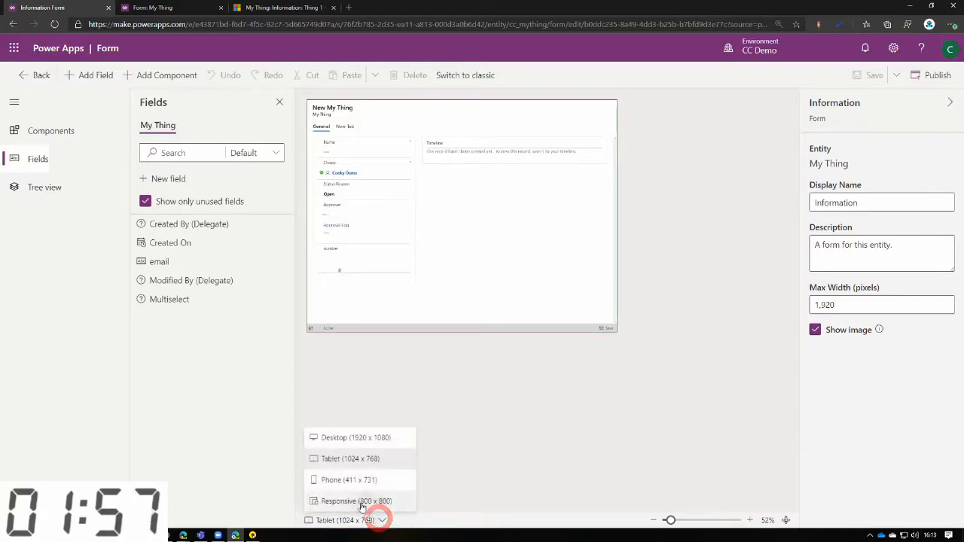
pyautogui.click(348, 480)
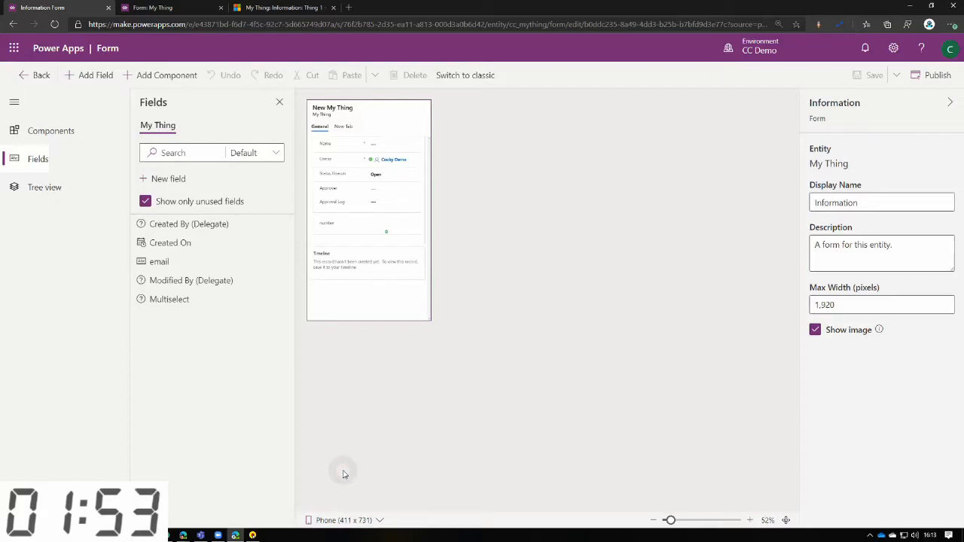
pyautogui.click(380, 520)
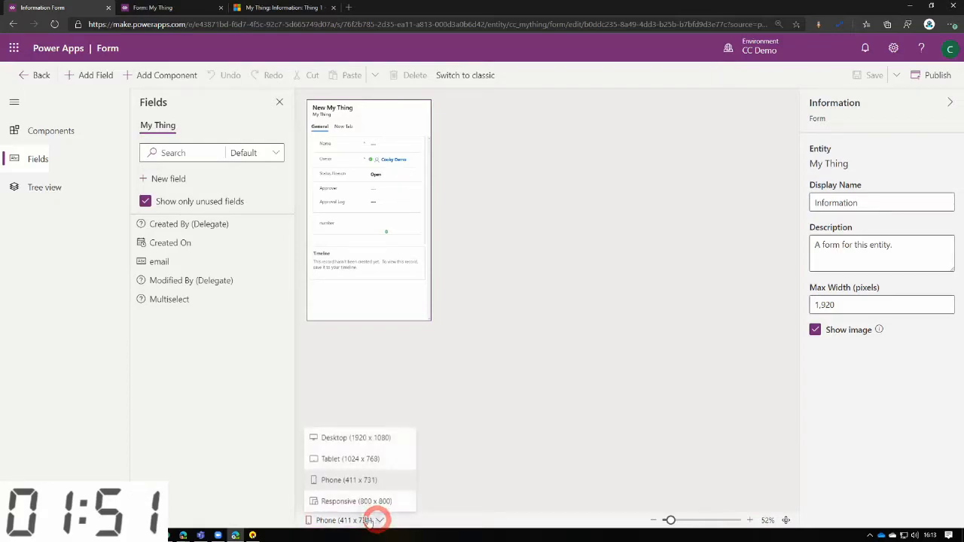
pyautogui.click(354, 502)
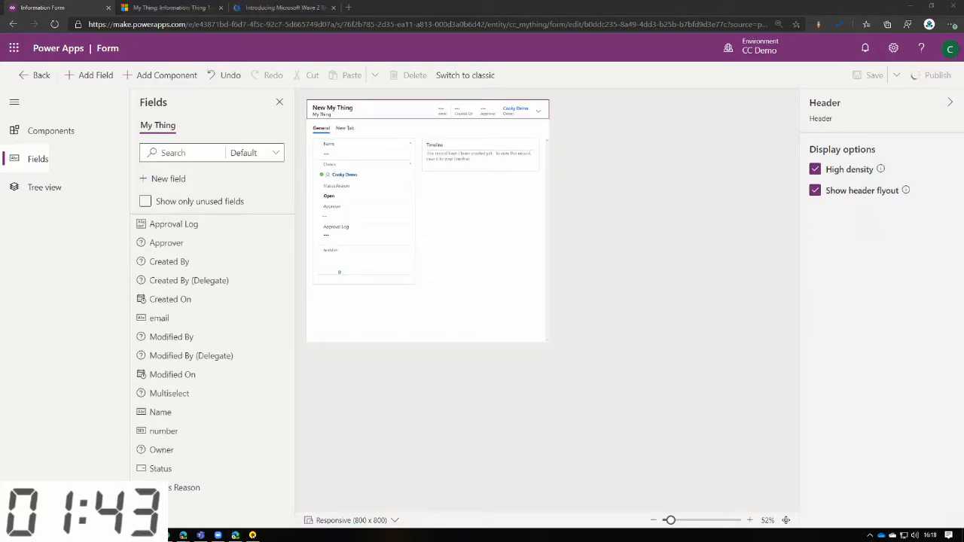
# Add the Status field to the form's header flyout and accept the move with the notice set not to show again.
pyautogui.click(541, 111)
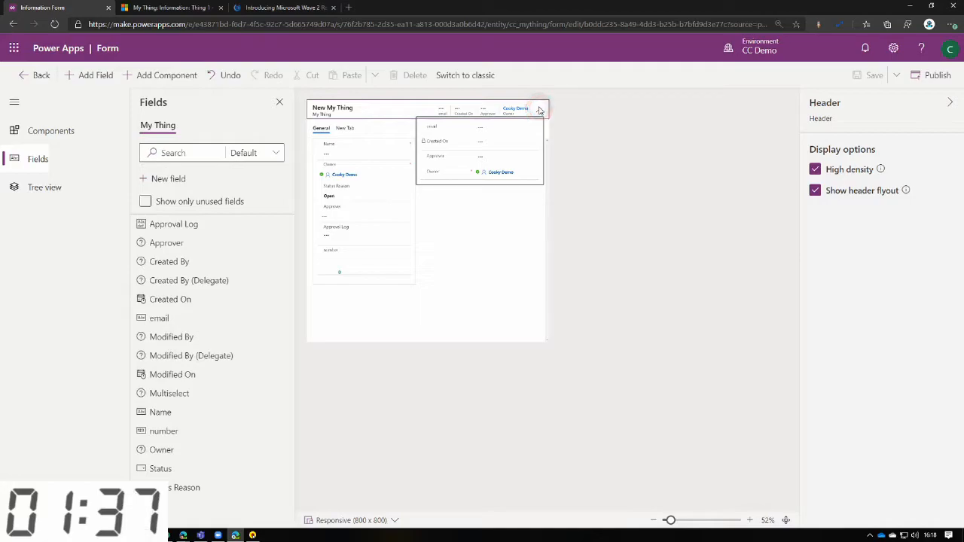
pyautogui.click(541, 111)
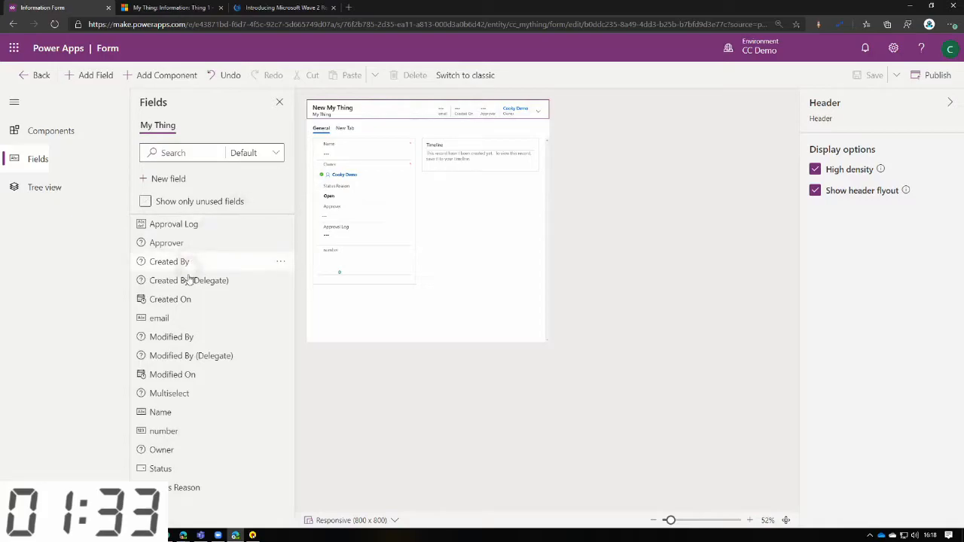
pyautogui.moveTo(161, 467); pyautogui.dragTo(501, 174)
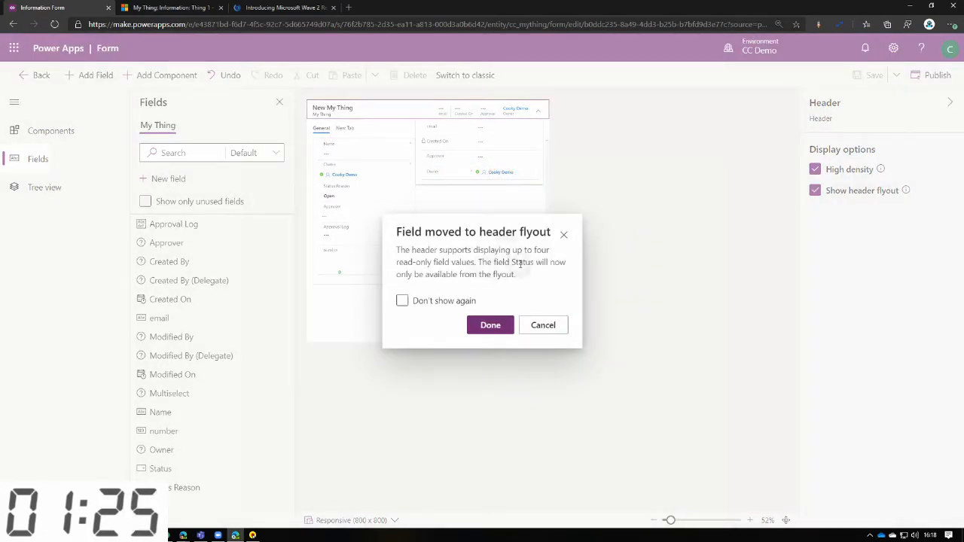
pyautogui.click(430, 306)
pyautogui.click(490, 324)
# Examine the header flyout fields on the Thing 1 record in Dynamics 365, and return to the Power Apps form designer.
pyautogui.hotkey('ctrl', 'Tab')
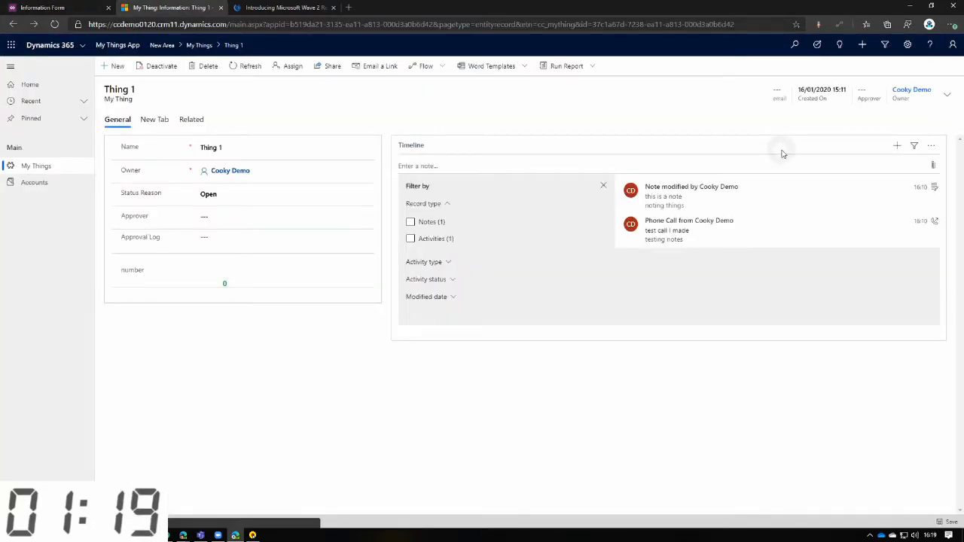
pyautogui.click(947, 94)
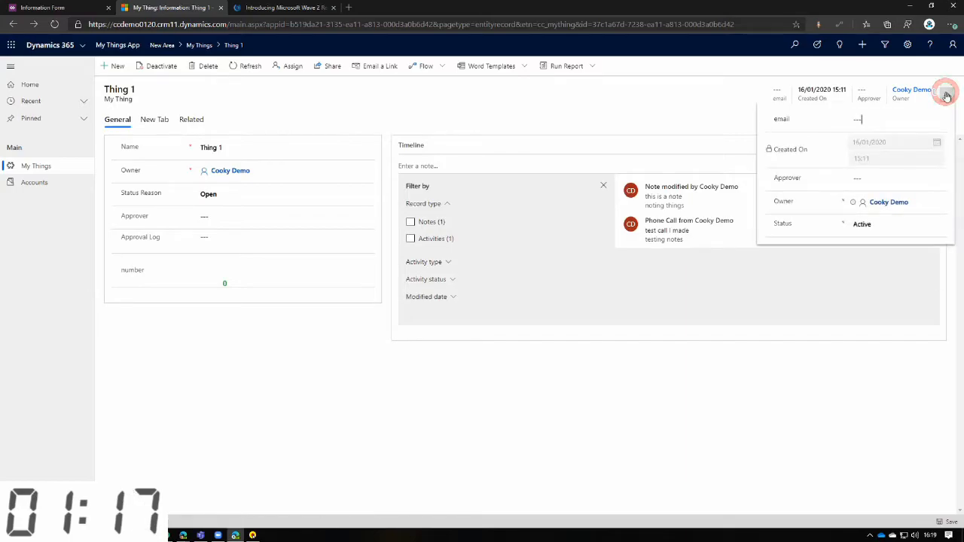
pyautogui.click(52, 8)
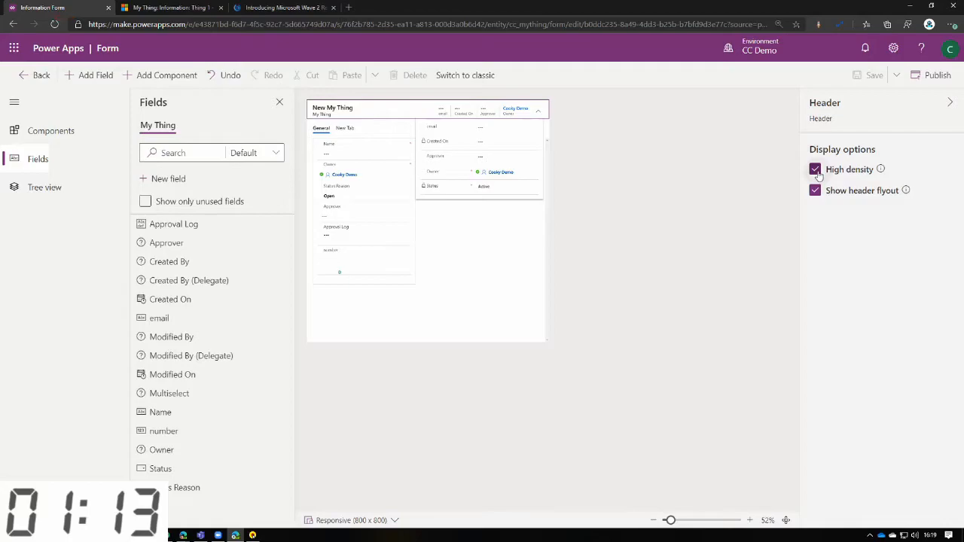
# Turn off the header's High density option and preview the form at Desktop (1920 x 1080) size.
pyautogui.click(816, 171)
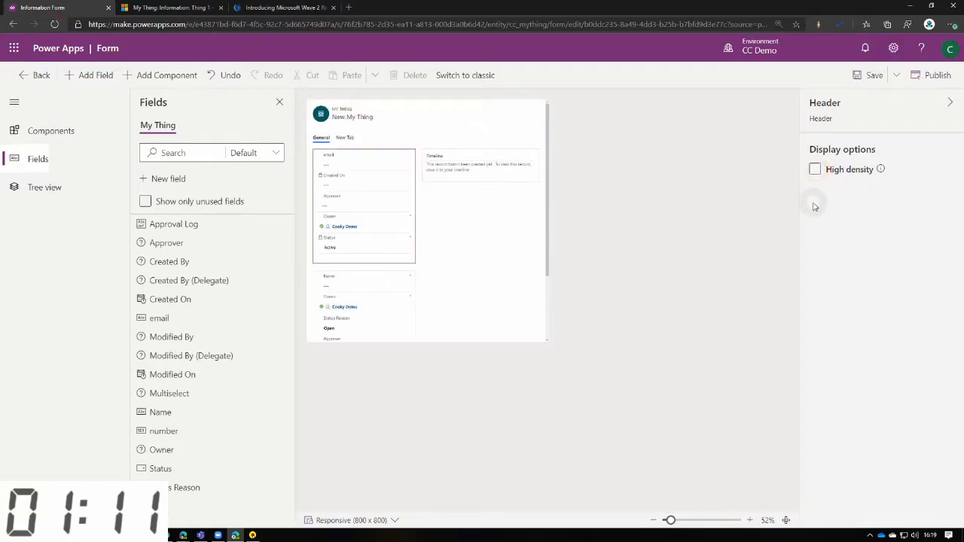
pyautogui.click(395, 122)
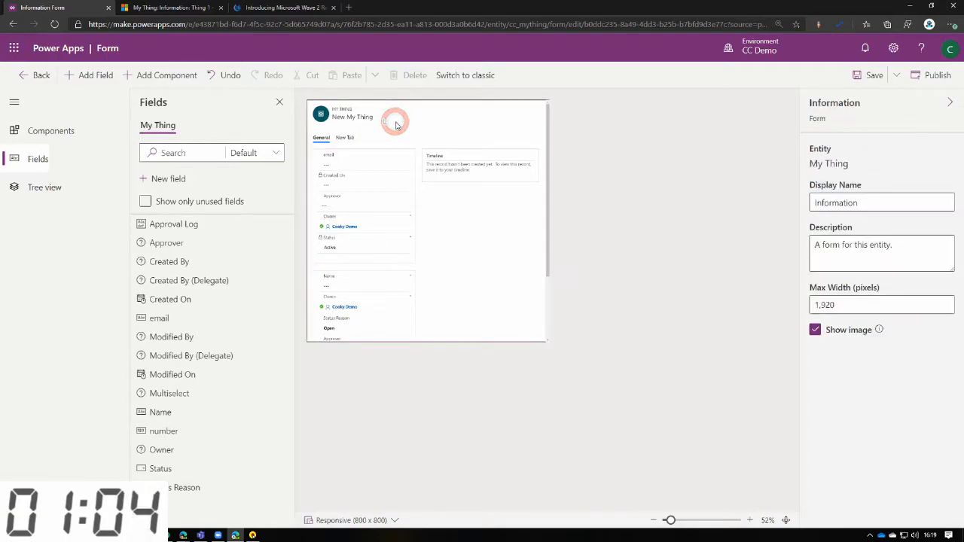
pyautogui.click(377, 157)
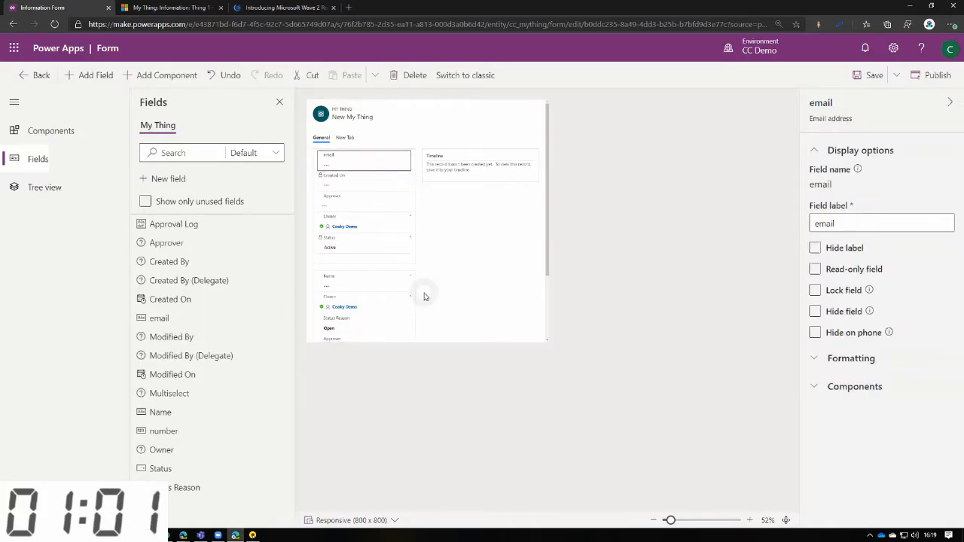
pyautogui.click(383, 519)
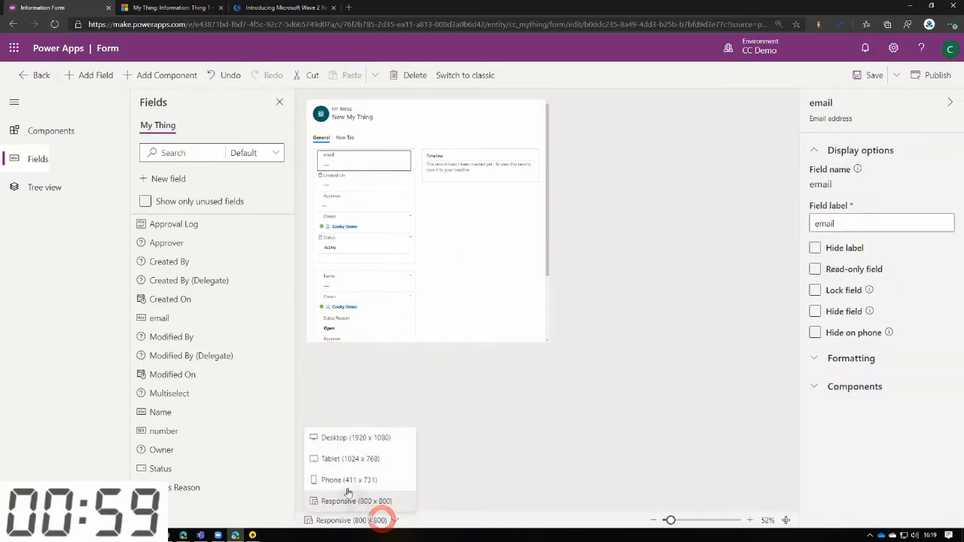
pyautogui.click(359, 439)
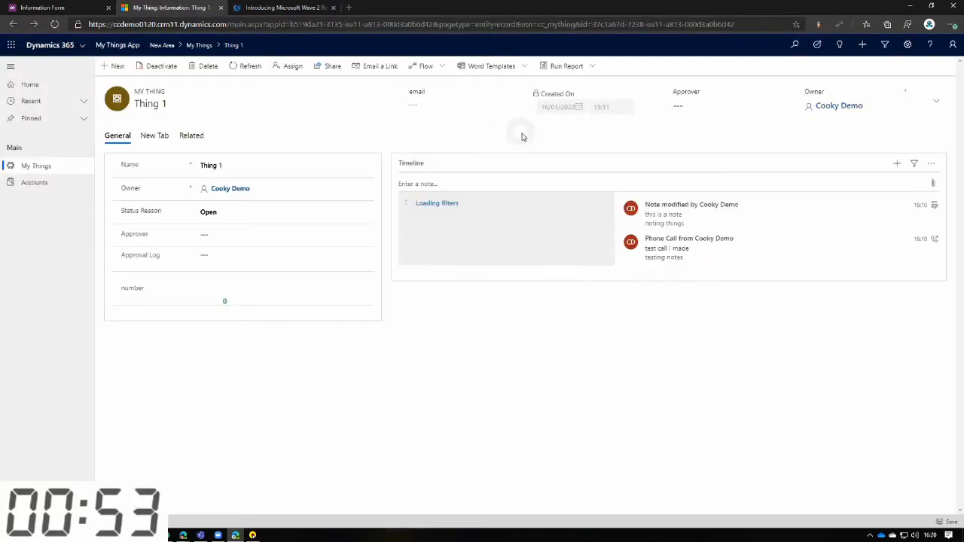
# Examine the email field in the Thing 1 record's header and the Status choices in its flyout.
pyautogui.click(454, 104)
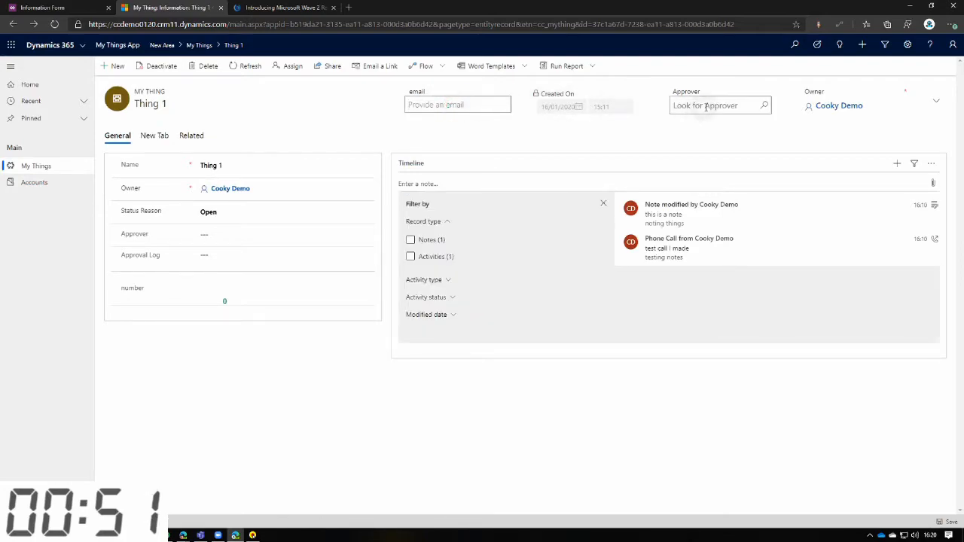
pyautogui.click(937, 106)
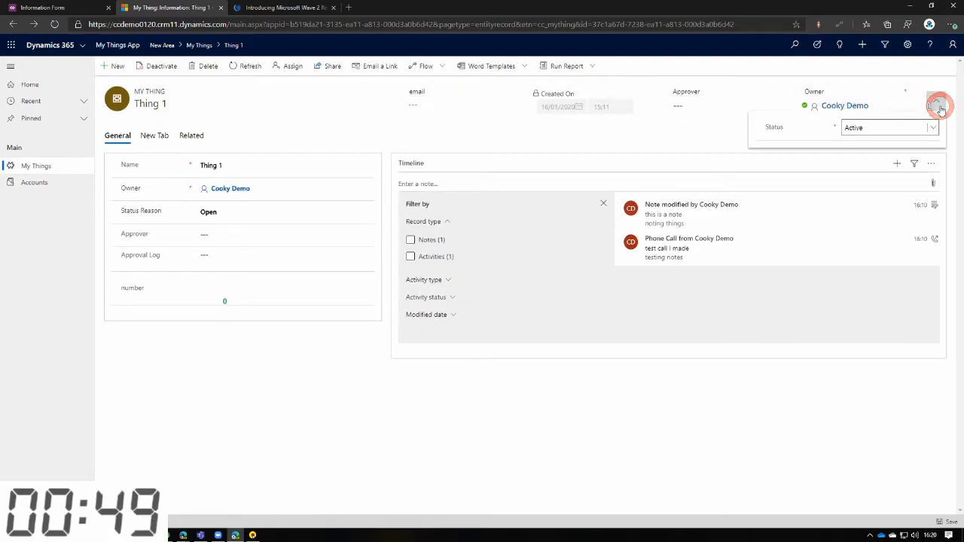
pyautogui.click(933, 127)
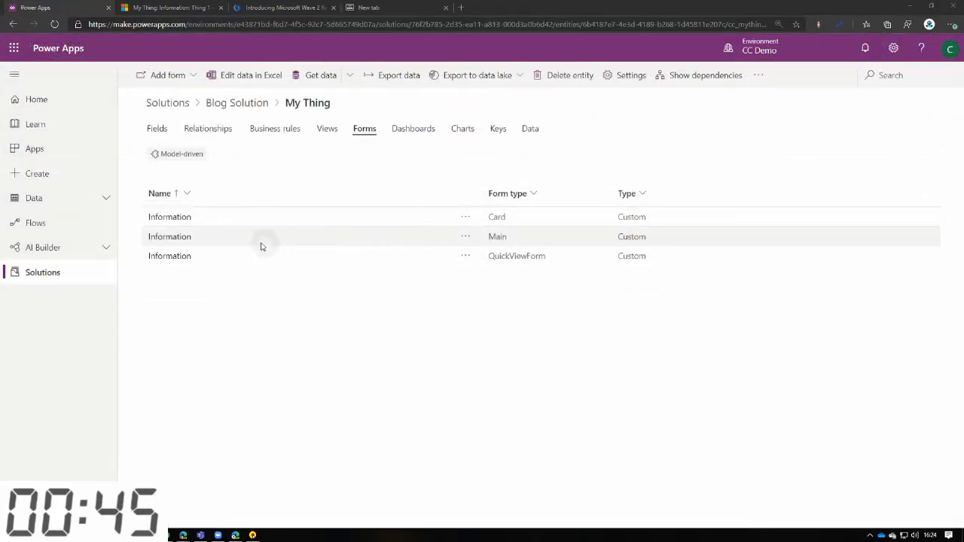
# Open My Thing's Information card form to examine its layout in the classic form editor.
pyautogui.click(179, 219)
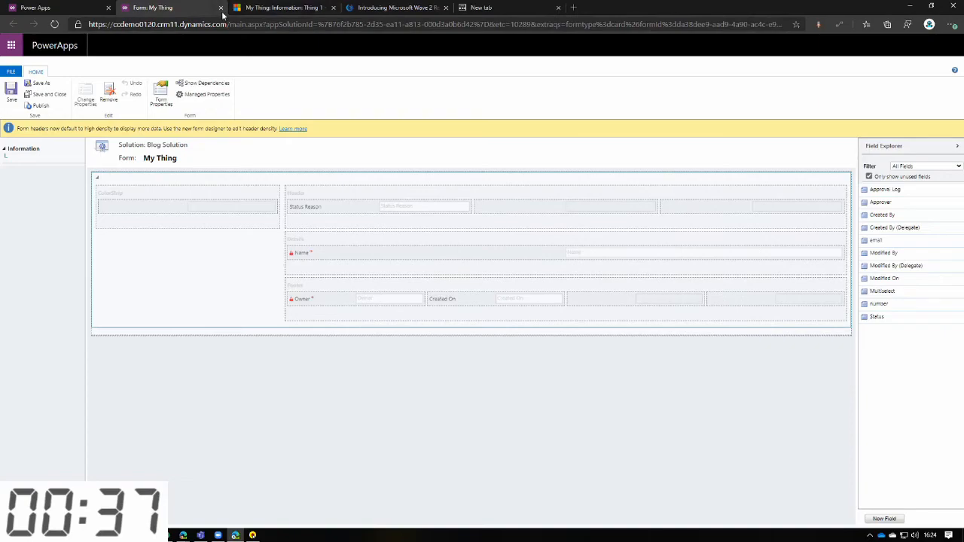
pyautogui.click(60, 8)
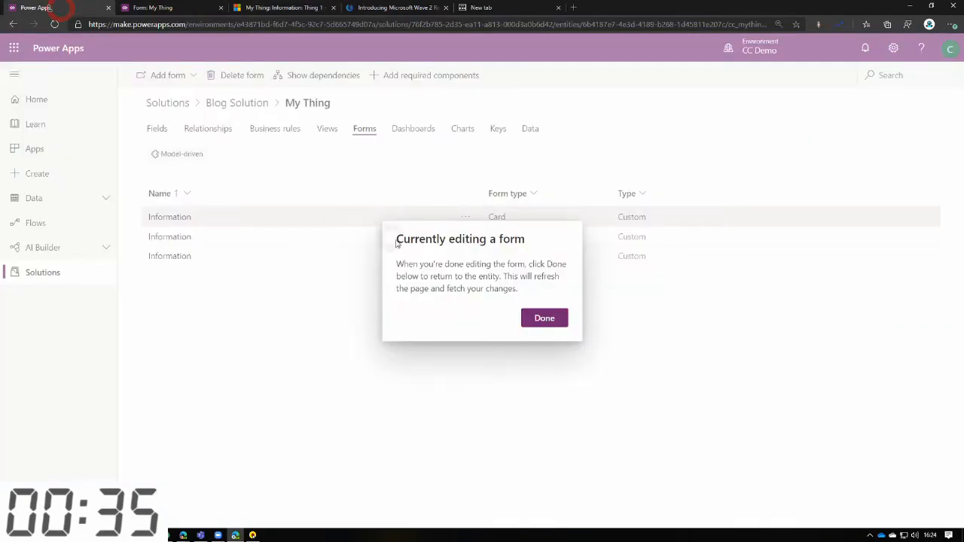
pyautogui.click(154, 8)
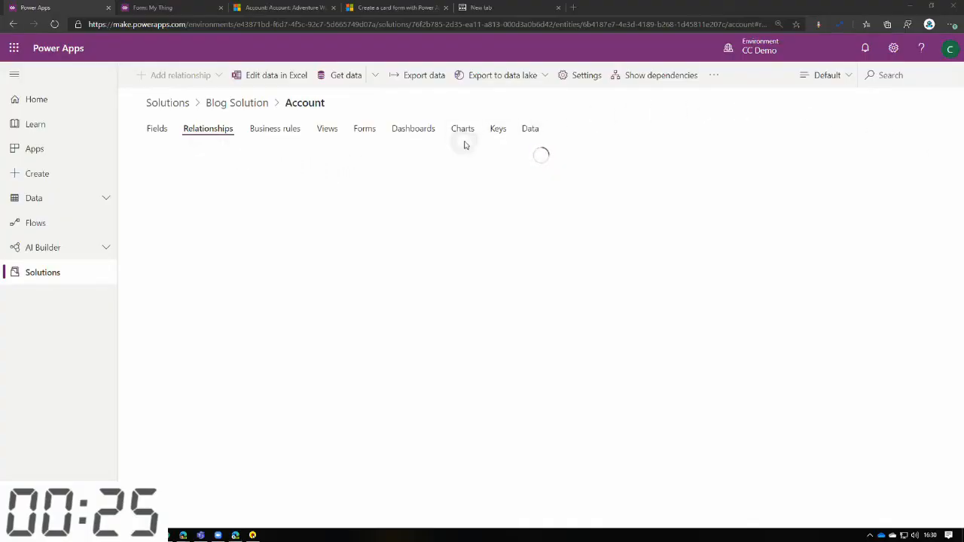
# Open the Account form and add a quick view control showing the My Thing Information form below Contacts.
pyautogui.click(361, 129)
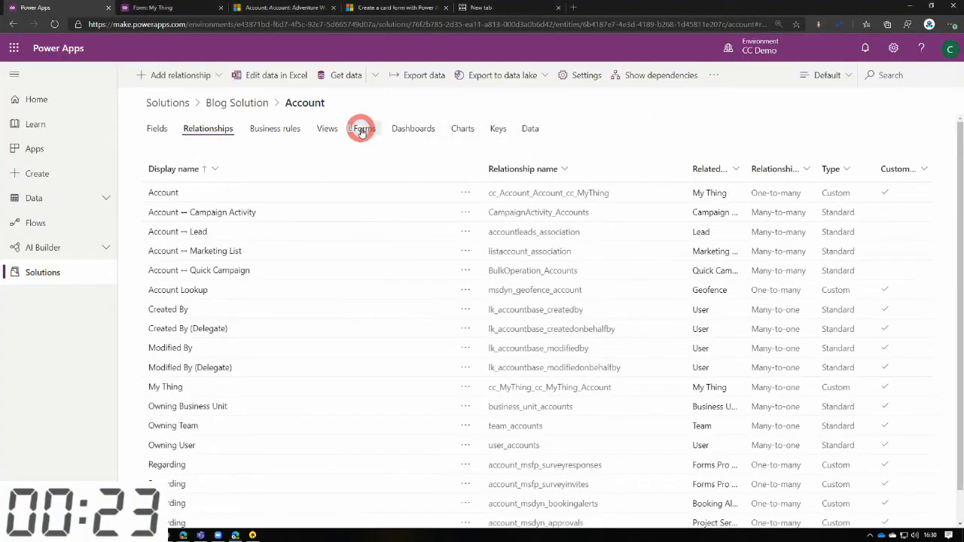
pyautogui.click(161, 216)
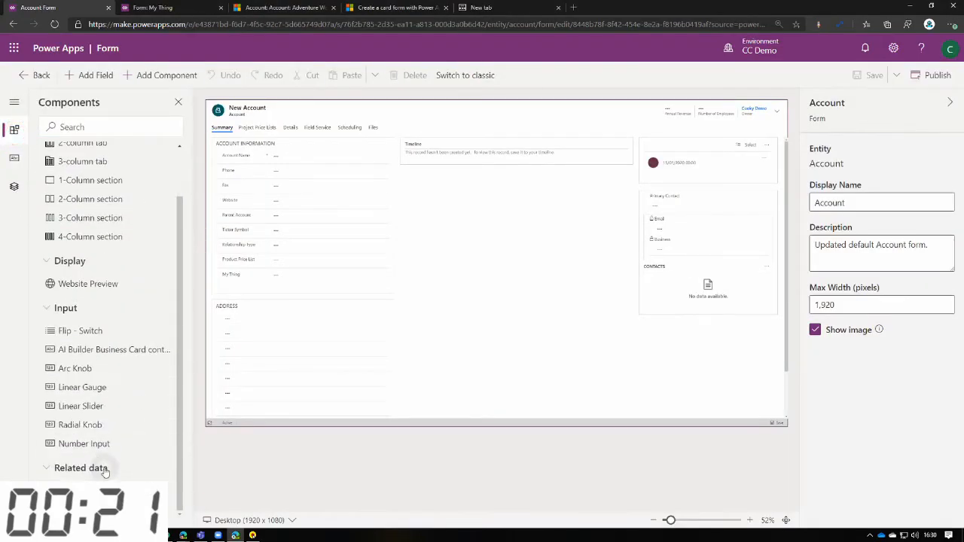
pyautogui.moveTo(106, 471); pyautogui.dragTo(704, 286)
pyautogui.click(309, 426)
pyautogui.click(401, 218)
pyautogui.click(320, 467)
pyautogui.click(219, 503)
pyautogui.click(220, 505)
# Add a subgrid of related My Thing records to the Account form.
pyautogui.moveTo(76, 487); pyautogui.dragTo(699, 357)
pyautogui.click(202, 382)
pyautogui.click(264, 420)
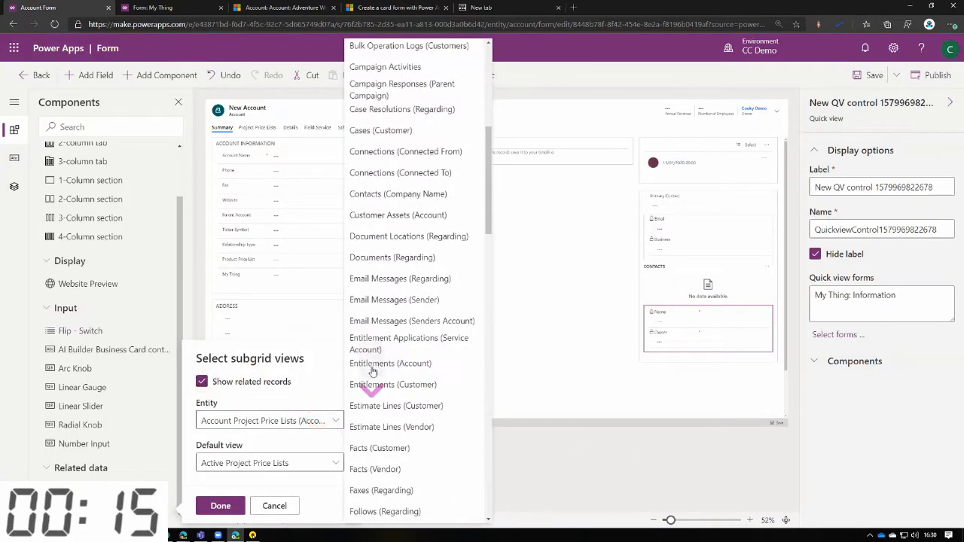
pyautogui.scroll(-5, 372, 369)
pyautogui.click(362, 463)
pyautogui.click(219, 507)
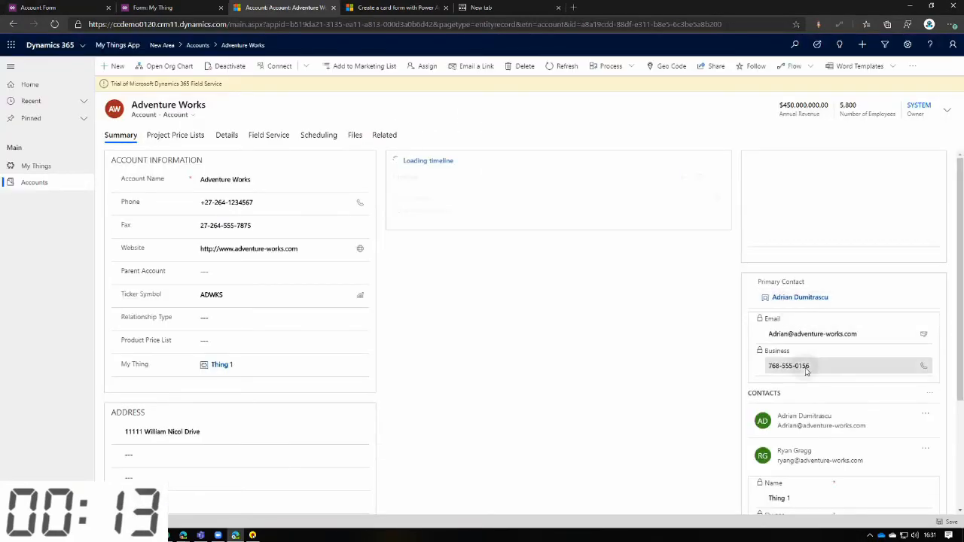
# Add the existing record Thing 3 to the My Thing subgrid on the Adventure Works account in Dynamics 365.
pyautogui.scroll(-2, 867, 354)
pyautogui.click(924, 345)
pyautogui.click(803, 390)
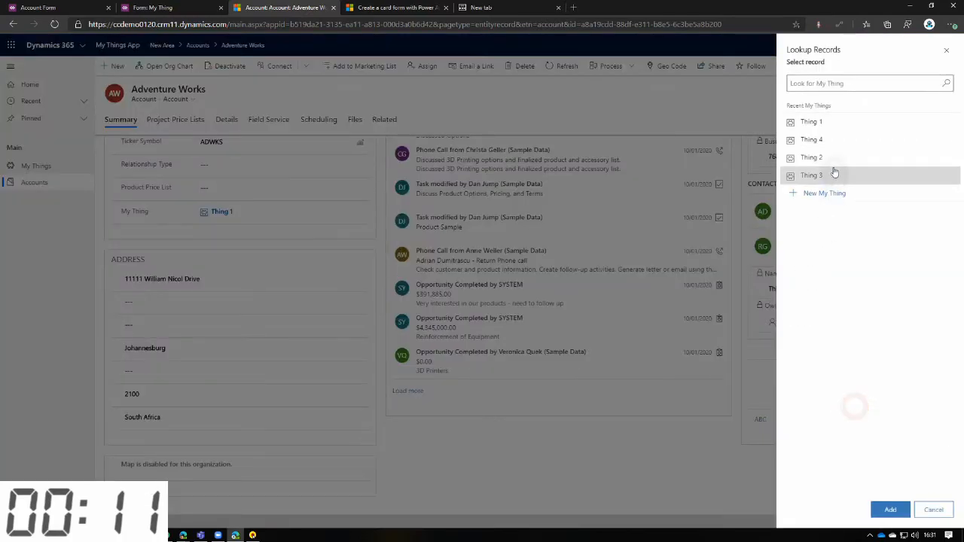
pyautogui.click(835, 177)
pyautogui.click(889, 510)
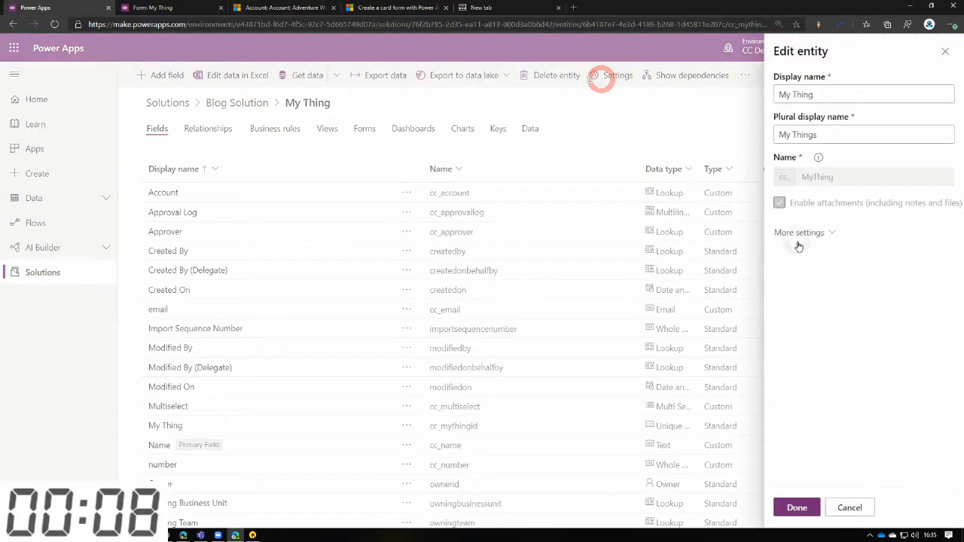
# Enable quick create forms in the My Thing entity's create and update settings in Power Apps.
pyautogui.click(812, 233)
pyautogui.click(810, 369)
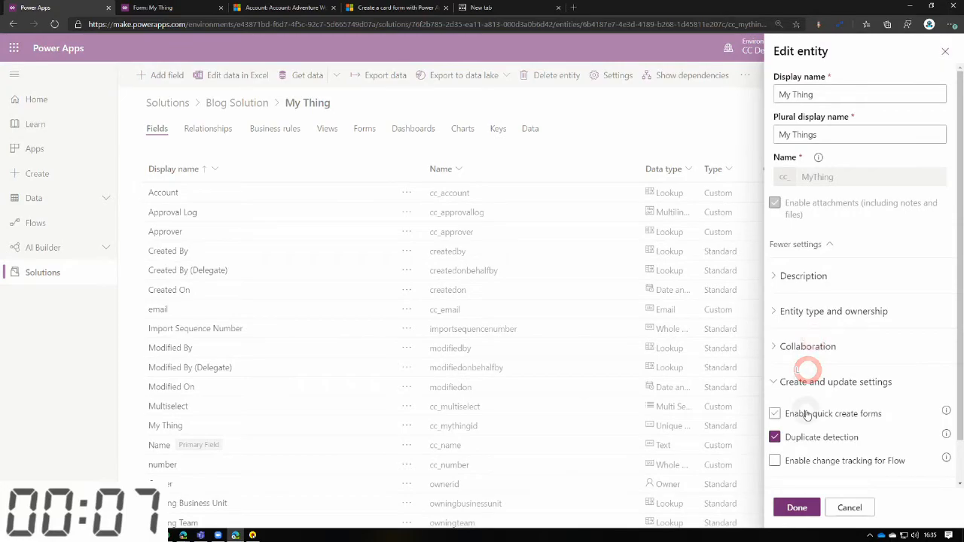
pyautogui.click(806, 414)
pyautogui.click(797, 507)
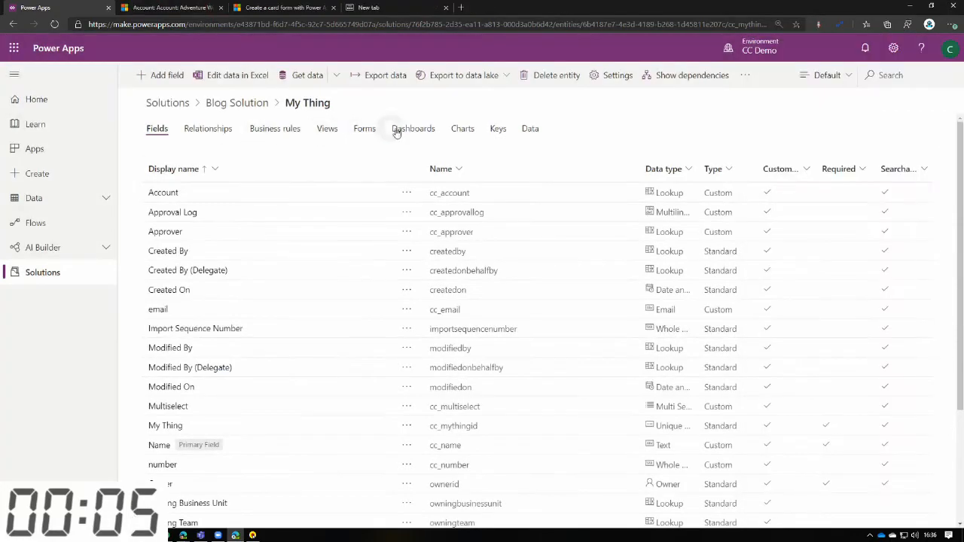
# Start a new quick create form for the My Thing entity.
pyautogui.click(364, 128)
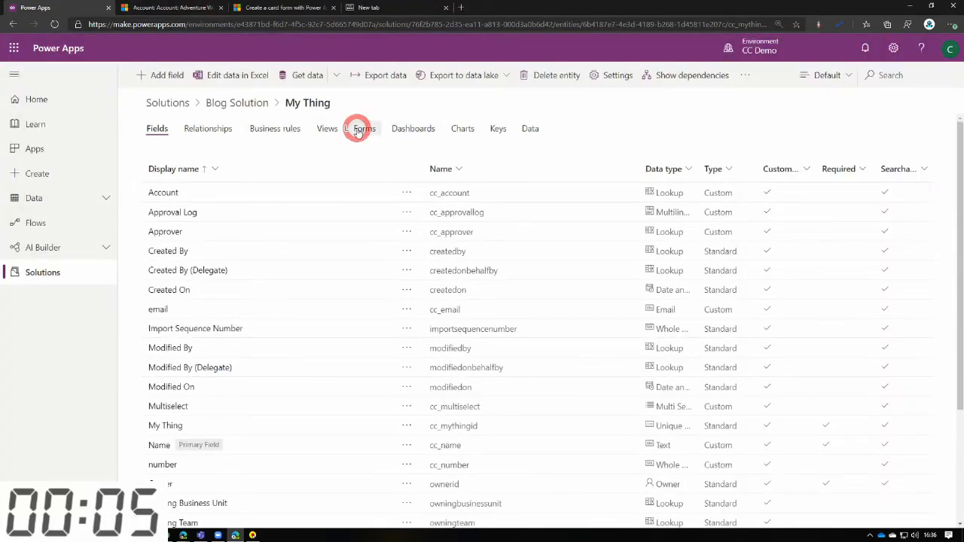
pyautogui.click(194, 75)
pyautogui.click(171, 141)
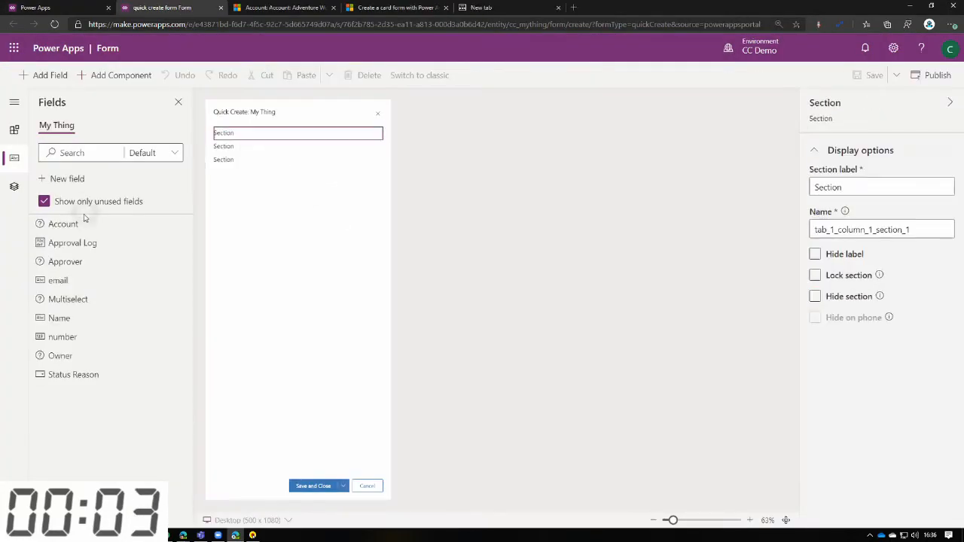
# Place Account in the first section, Name and email in the second and number in the third, and publish the quick create form.
pyautogui.moveTo(89, 220); pyautogui.dragTo(251, 140)
pyautogui.moveTo(58, 261); pyautogui.dragTo(273, 165)
pyautogui.moveTo(76, 299); pyautogui.dragTo(270, 202)
pyautogui.moveTo(94, 285); pyautogui.dragTo(273, 178)
pyautogui.click(924, 76)
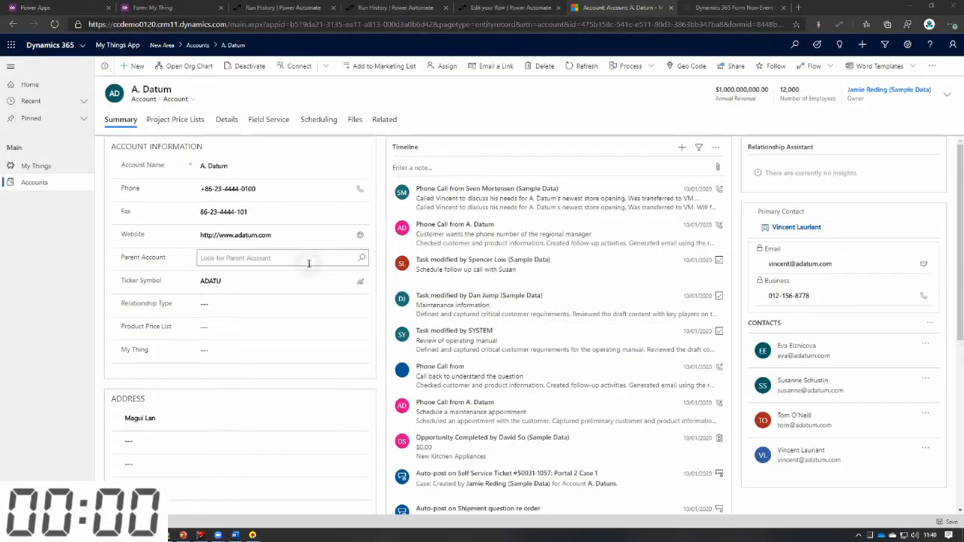
# Create a My Thing record named "test my thing" from the subgrid on the A. Datum account and save it.
pyautogui.scroll(-5, 233, 331)
pyautogui.click(348, 393)
pyautogui.click(380, 414)
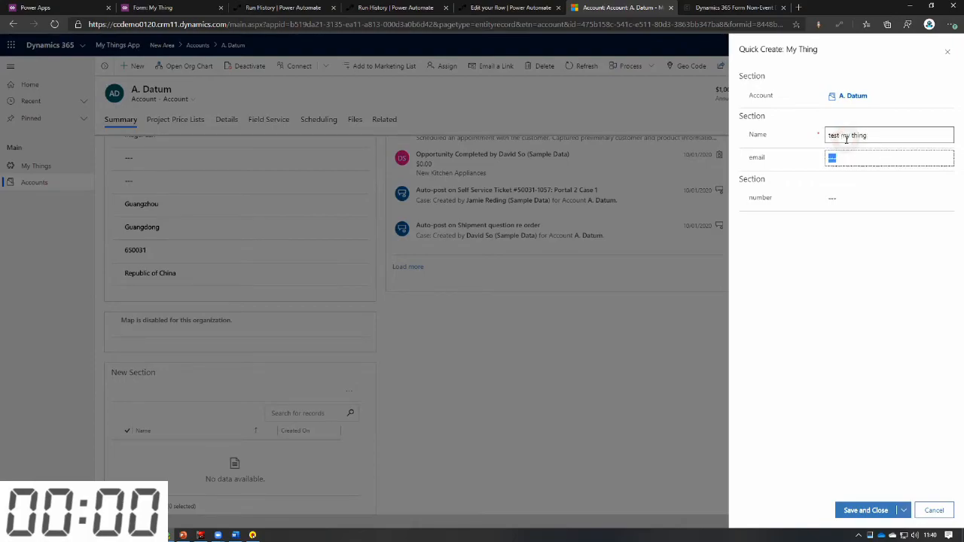
pyautogui.click(865, 510)
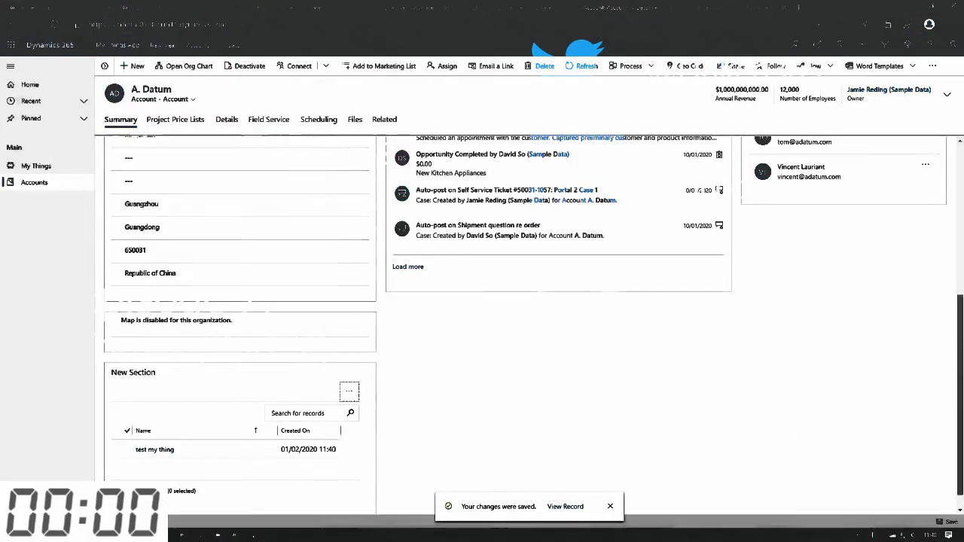